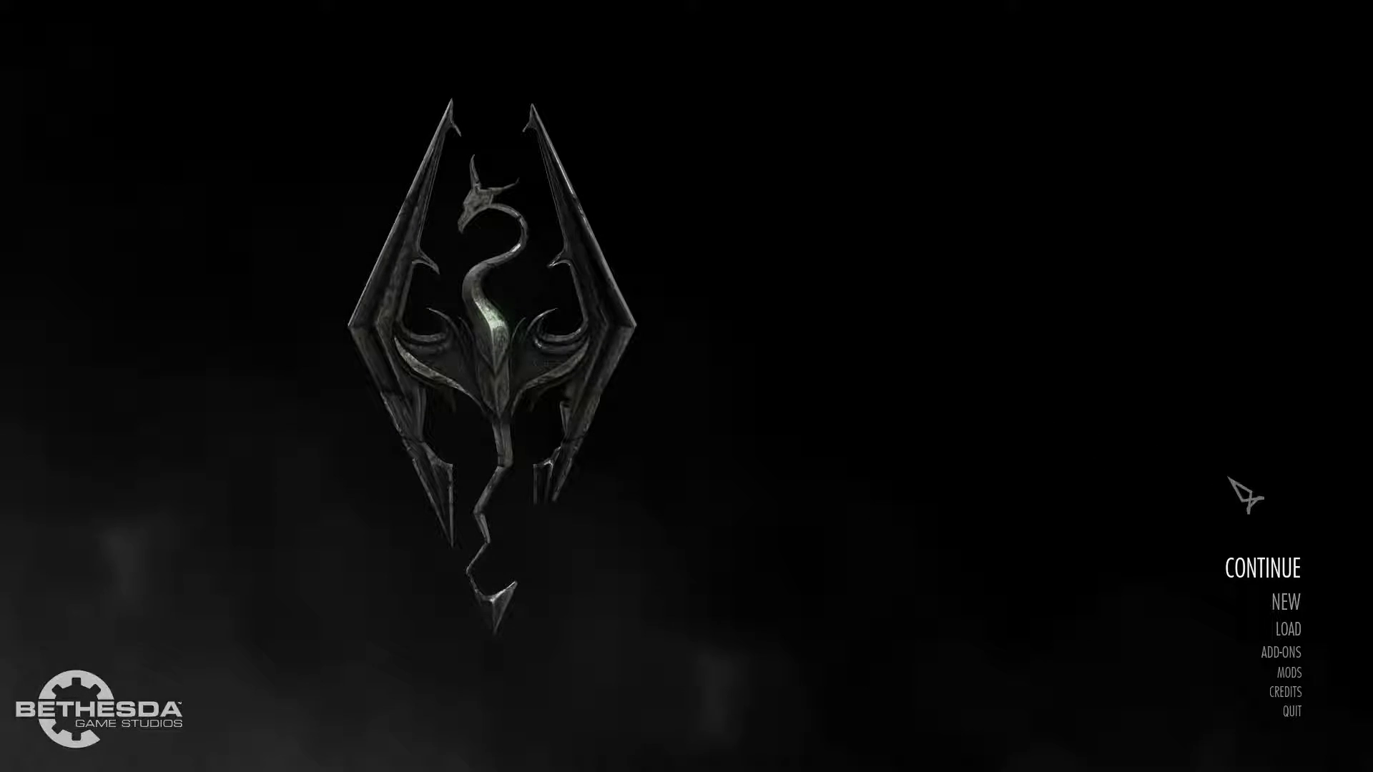
# - Start a new game and save its progress to a new save slot
pyautogui.click(1280, 587)
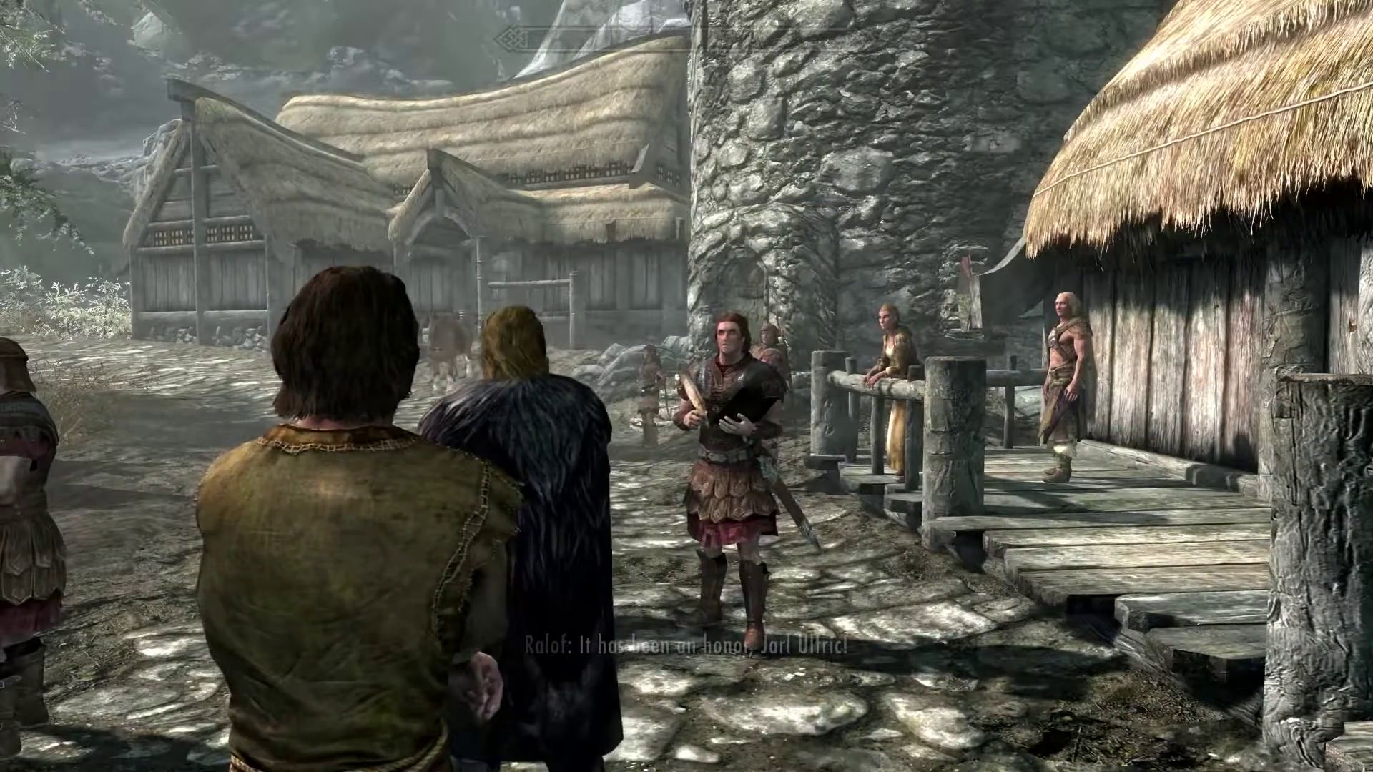
pyautogui.press('Escape')
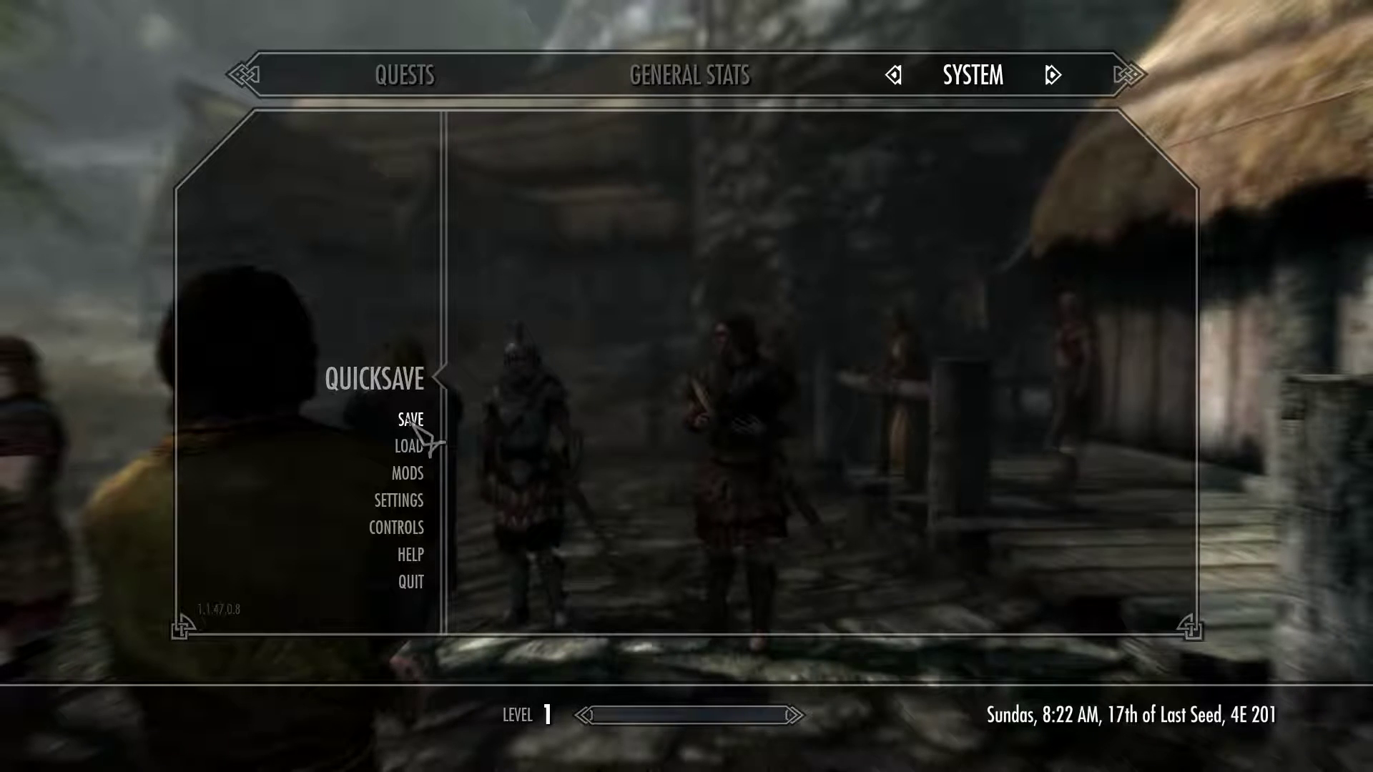
pyautogui.click(409, 389)
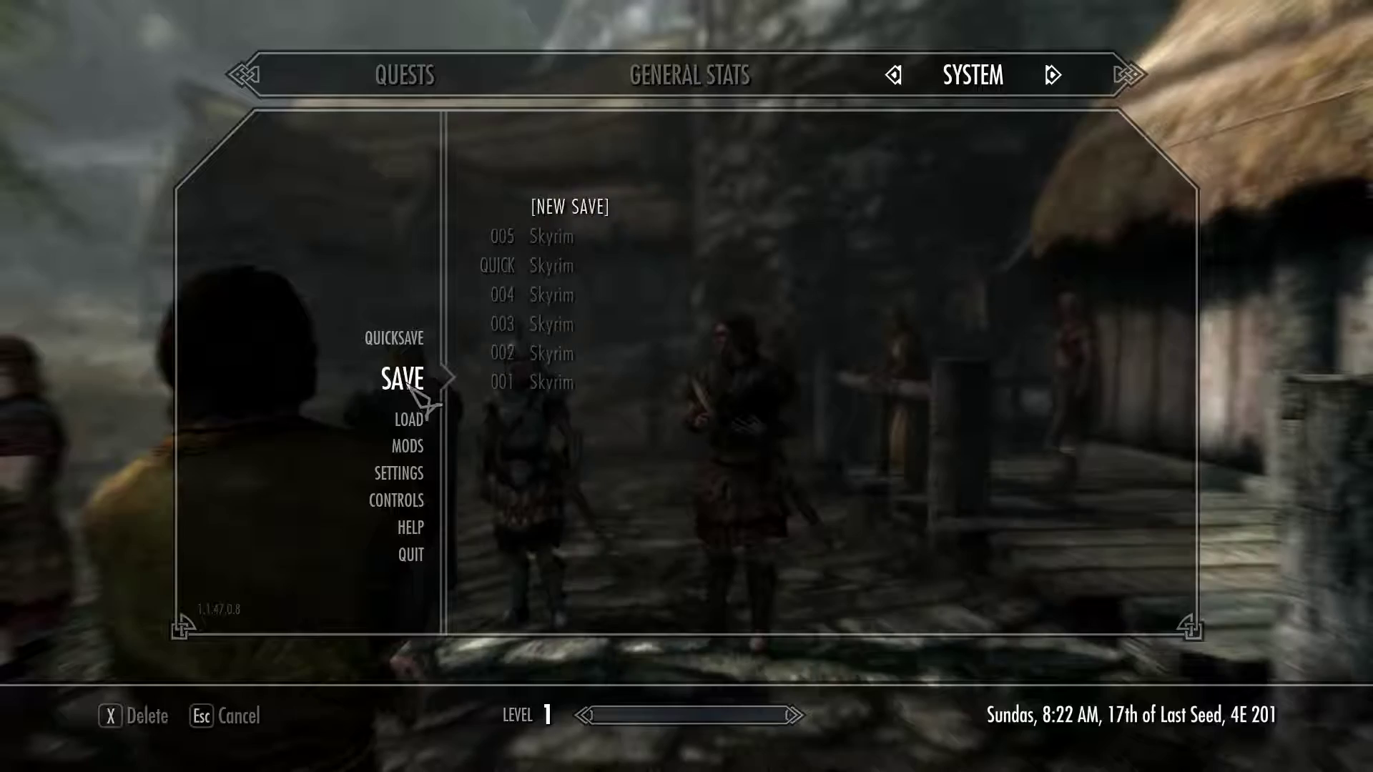
pyautogui.click(571, 215)
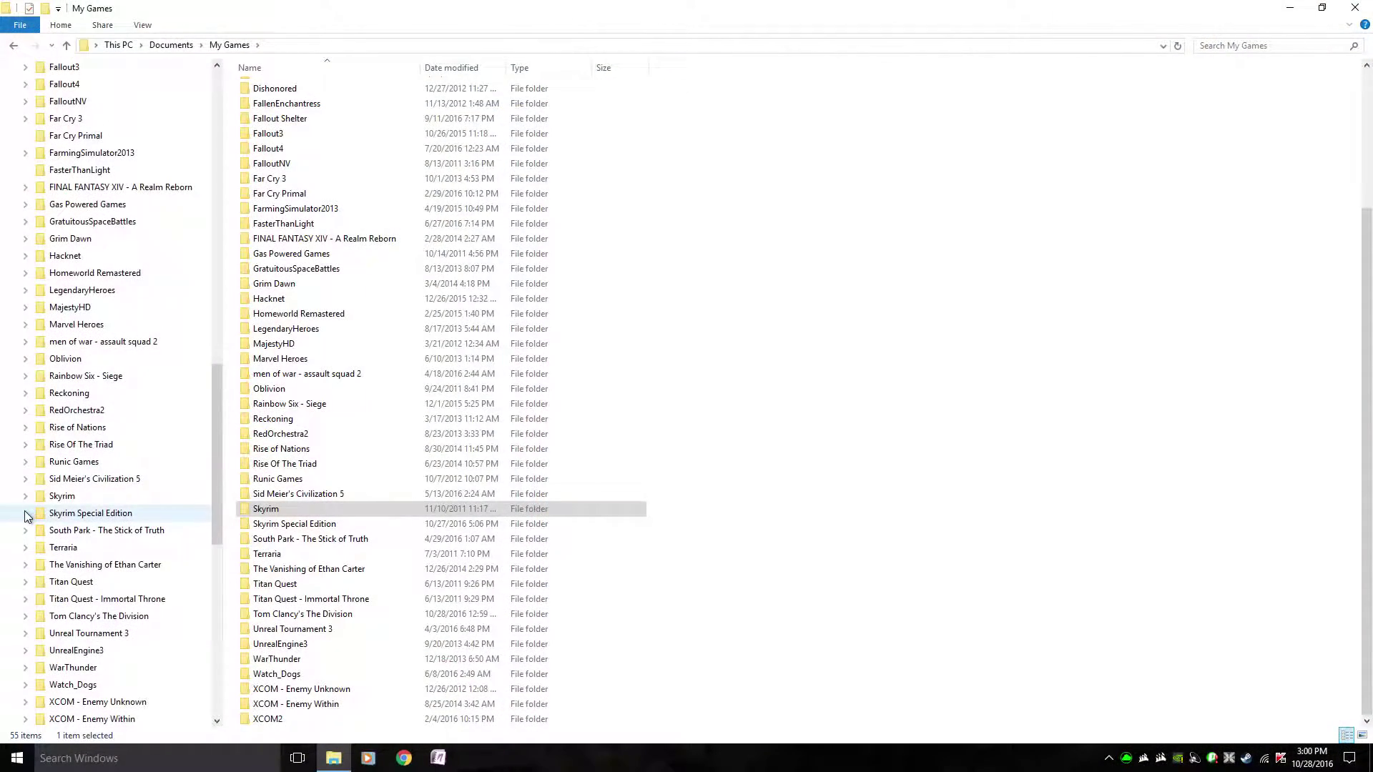
# - Open My Games > Skyrim > Saves to list the original 188 save files
pyautogui.click(25, 514)
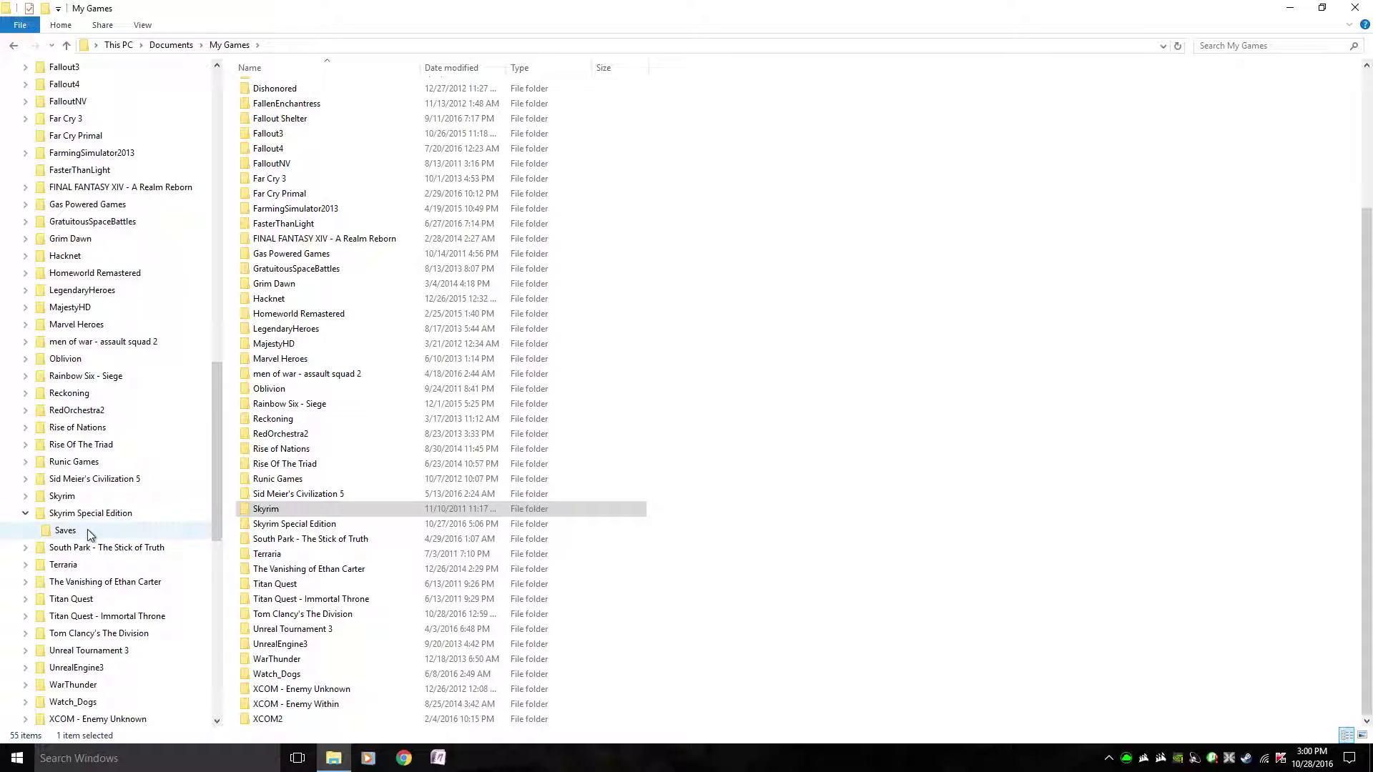
pyautogui.click(64, 499)
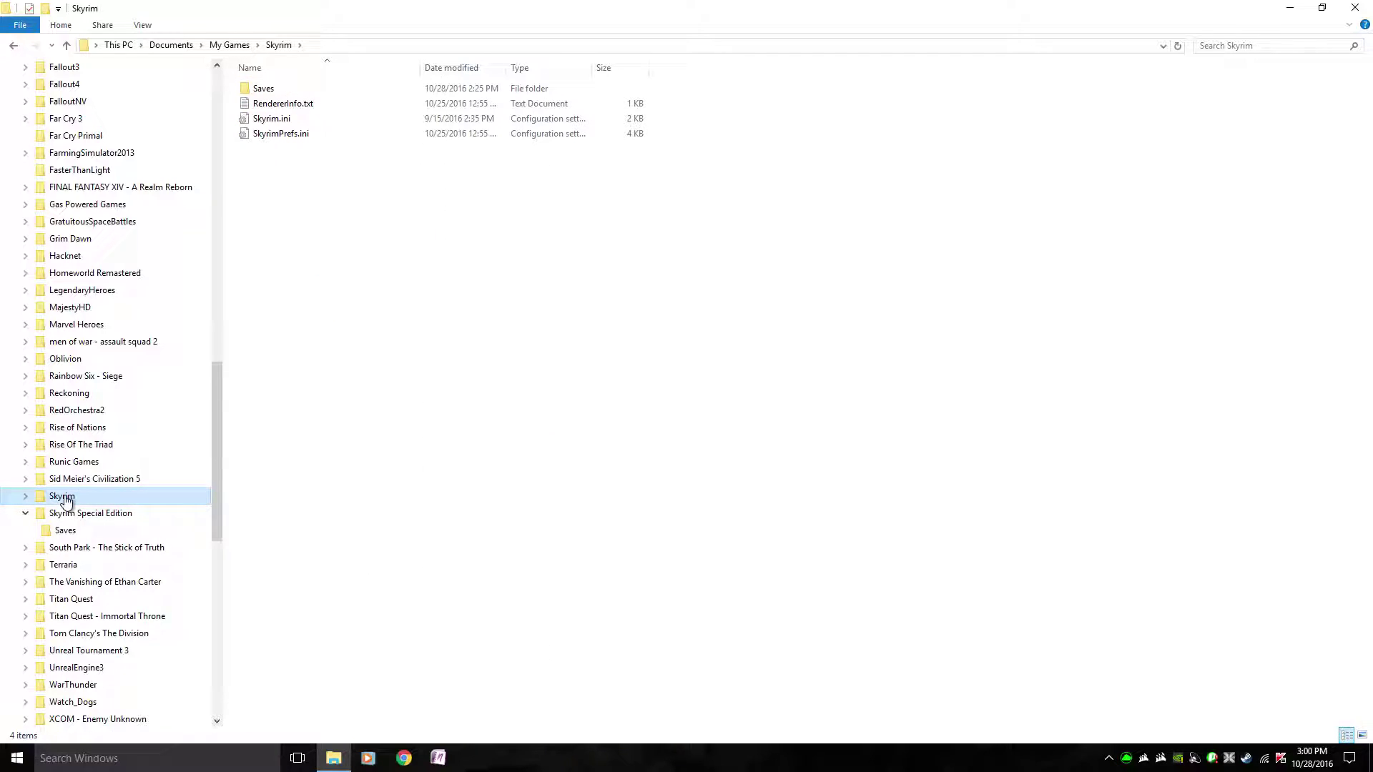
pyautogui.doubleClick(276, 90)
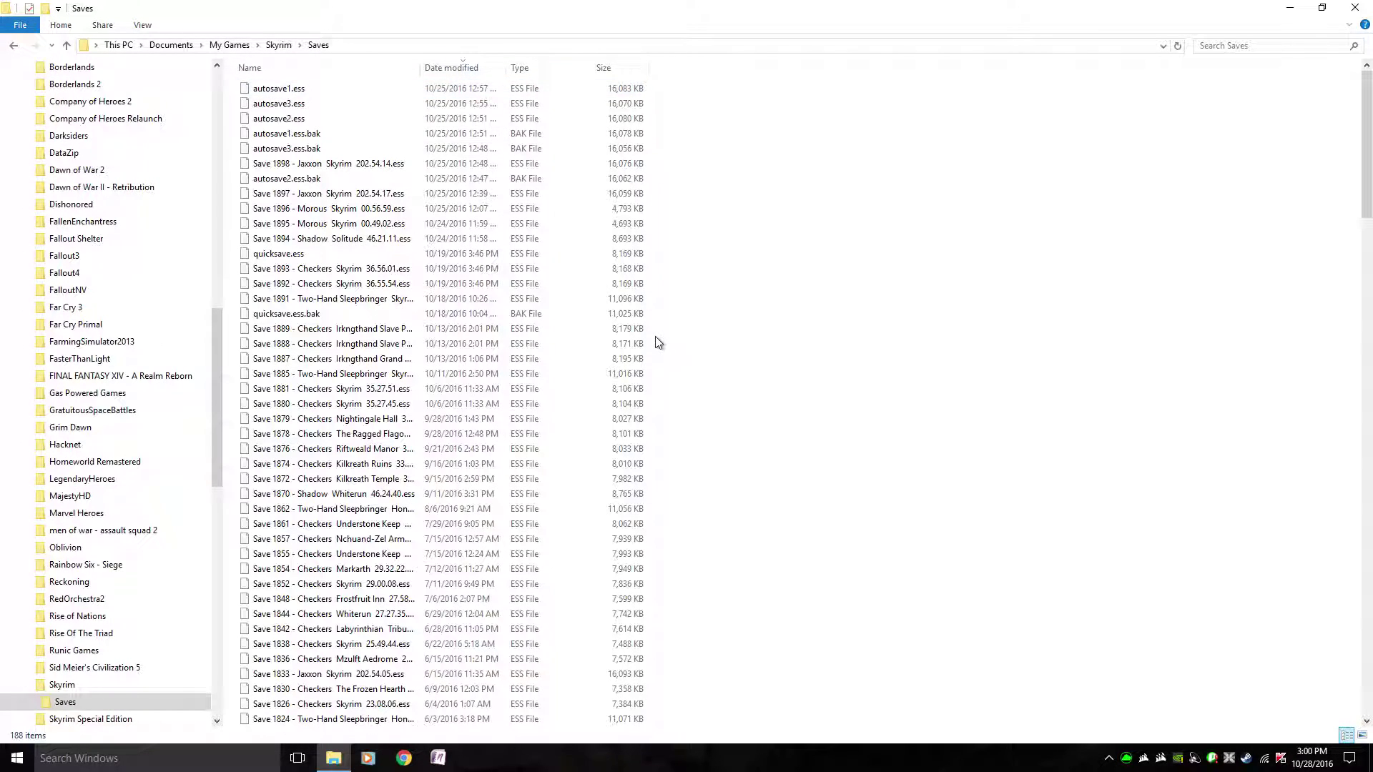
# - Right-drag Save 1891 onto the Skyrim Special Edition > Saves folder
pyautogui.moveTo(215, 319); pyautogui.dragTo(217, 382)
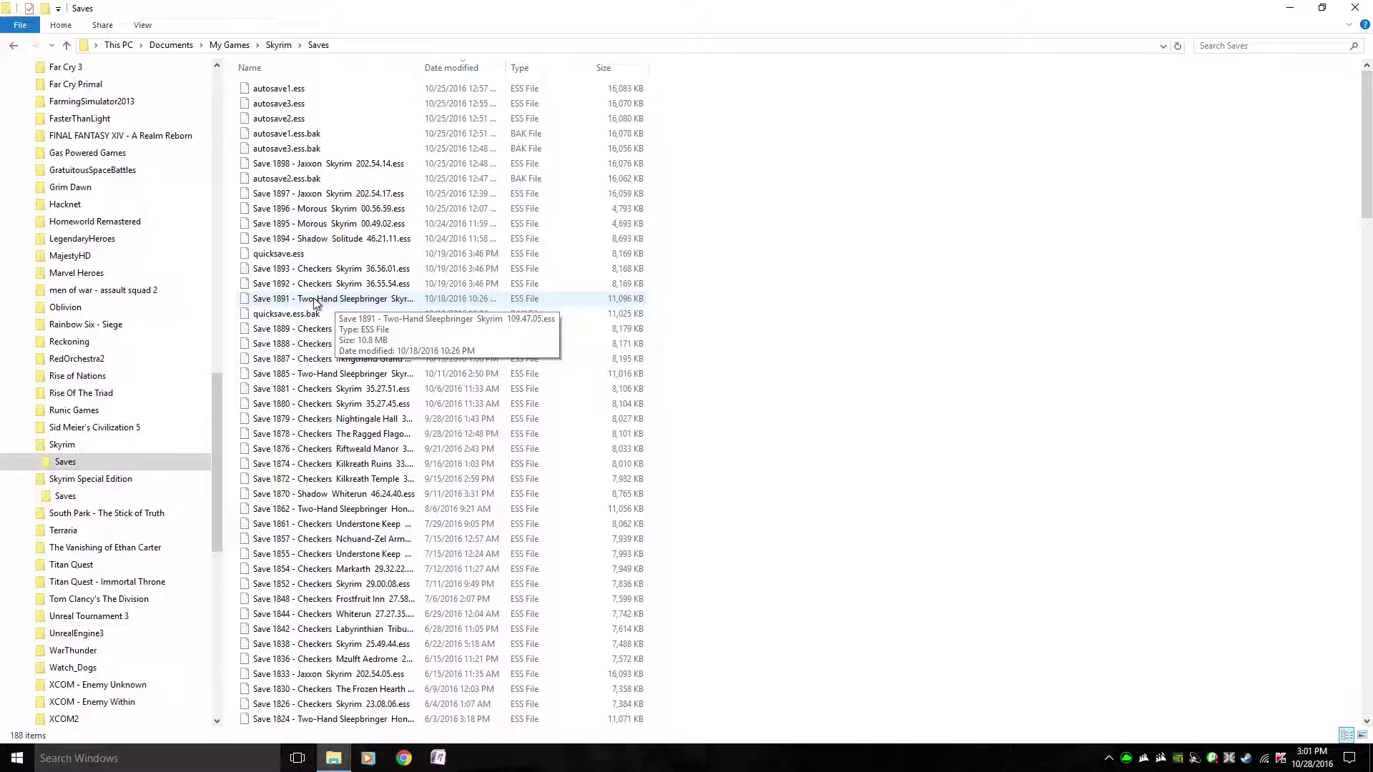
pyautogui.click(313, 301)
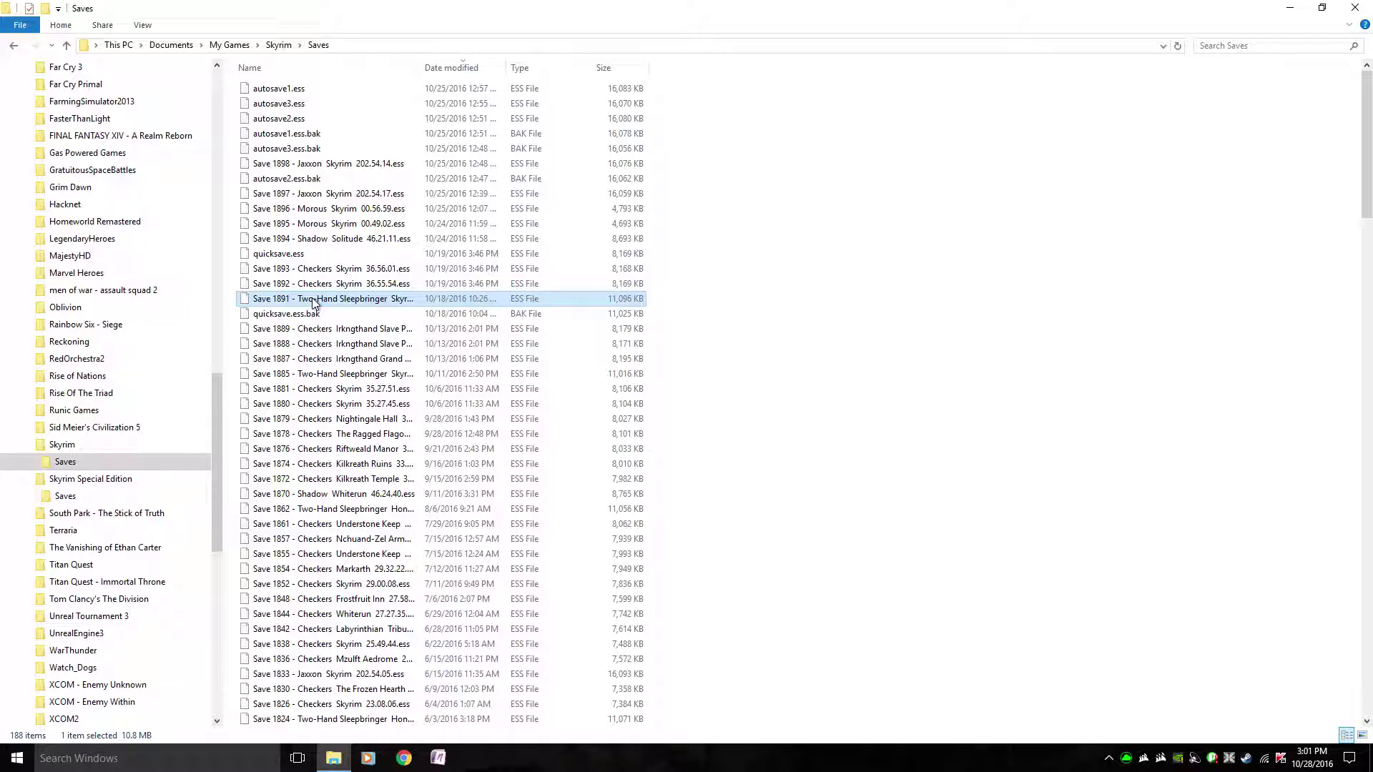
pyautogui.moveTo(314, 303); pyautogui.dragTo(76, 496)
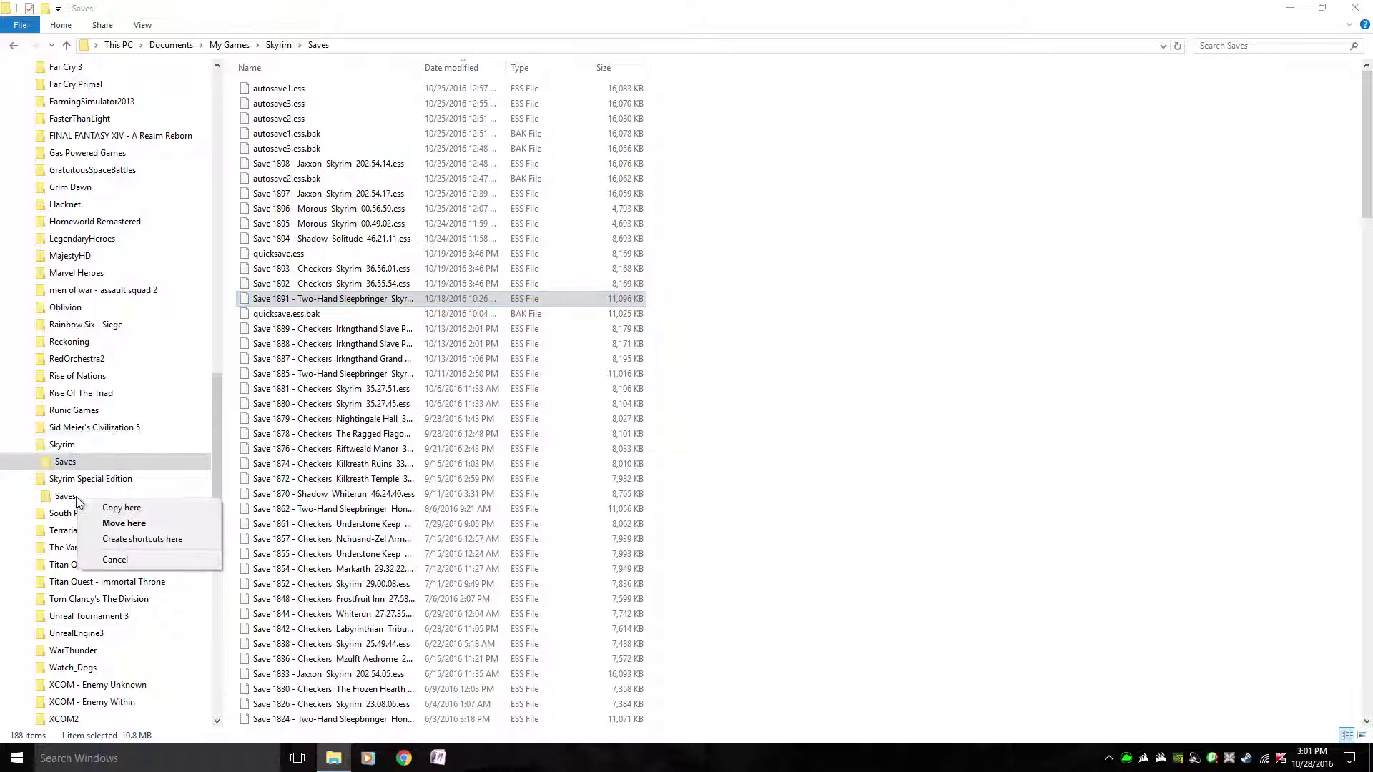
# - Copy Save 1891 into Skyrim Special Edition's Saves folder and open that folder
pyautogui.click(118, 512)
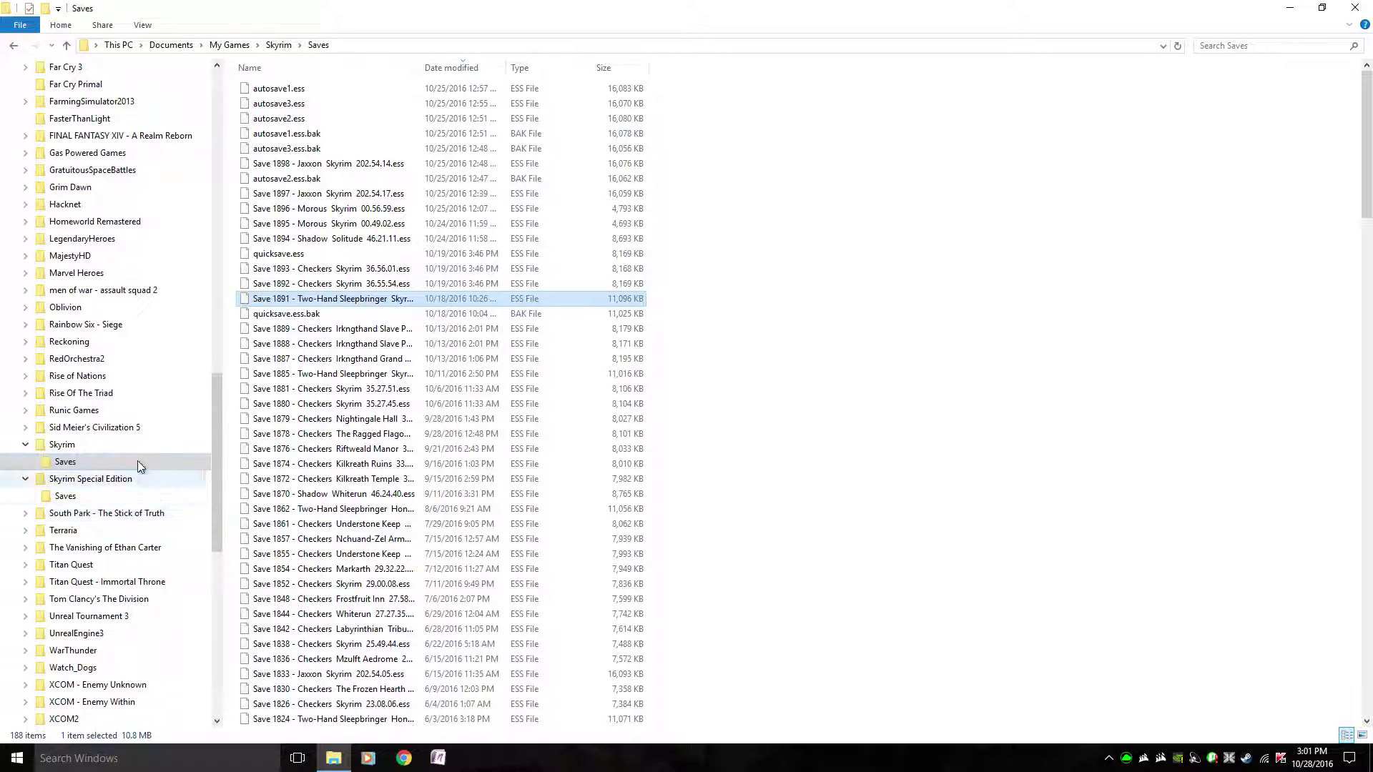
pyautogui.click(64, 499)
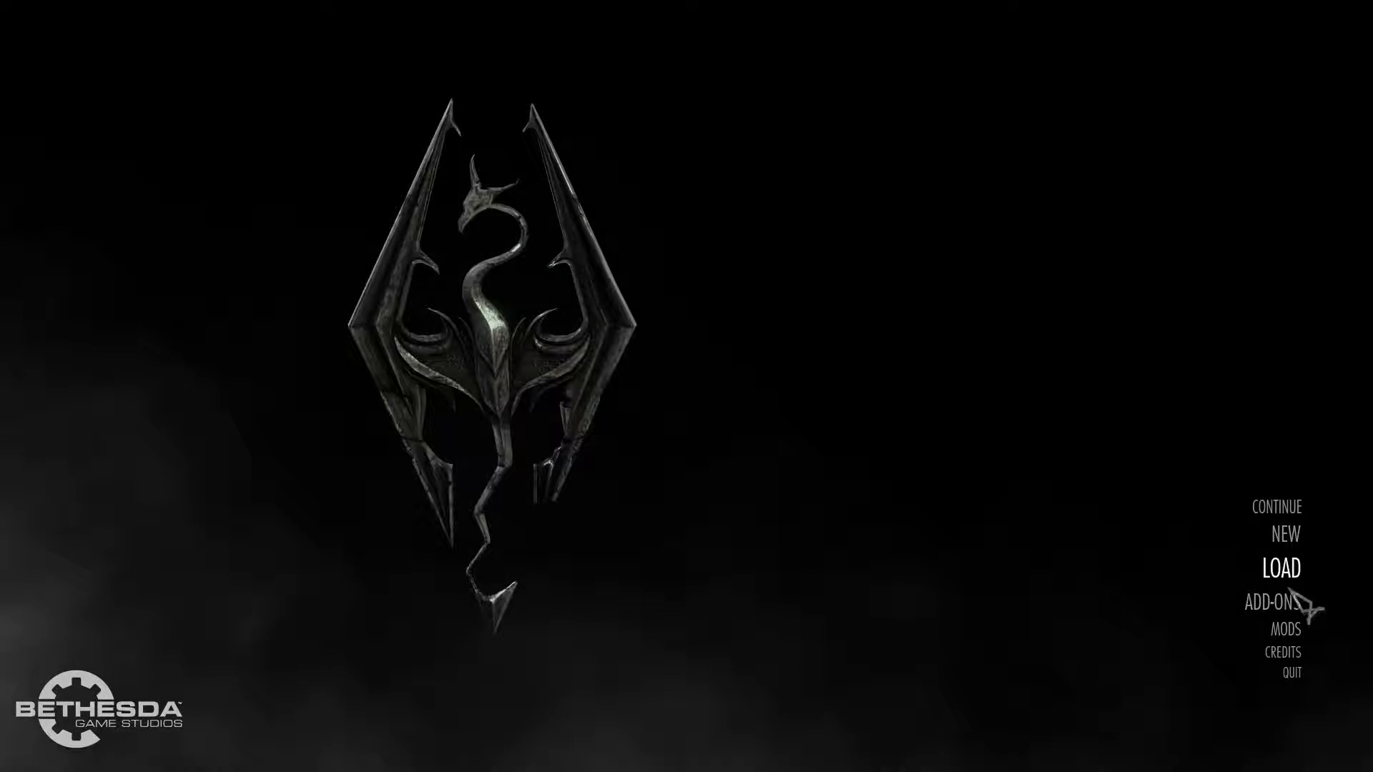
# - Locate save 1891 in the full save list, then back out without loading it
pyautogui.click(1297, 572)
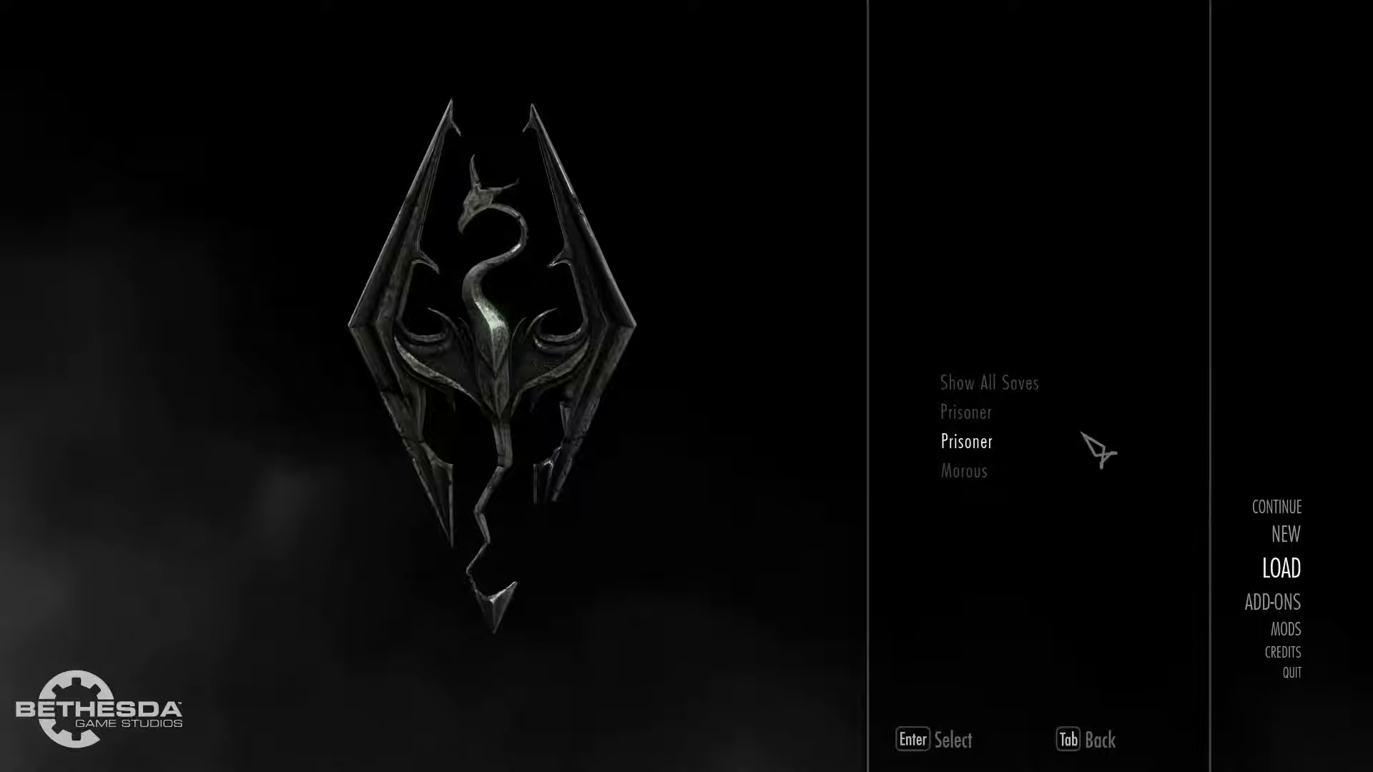
pyautogui.click(1057, 390)
pyautogui.scroll(-2, 1069, 443)
pyautogui.scroll(-14, 1076, 504)
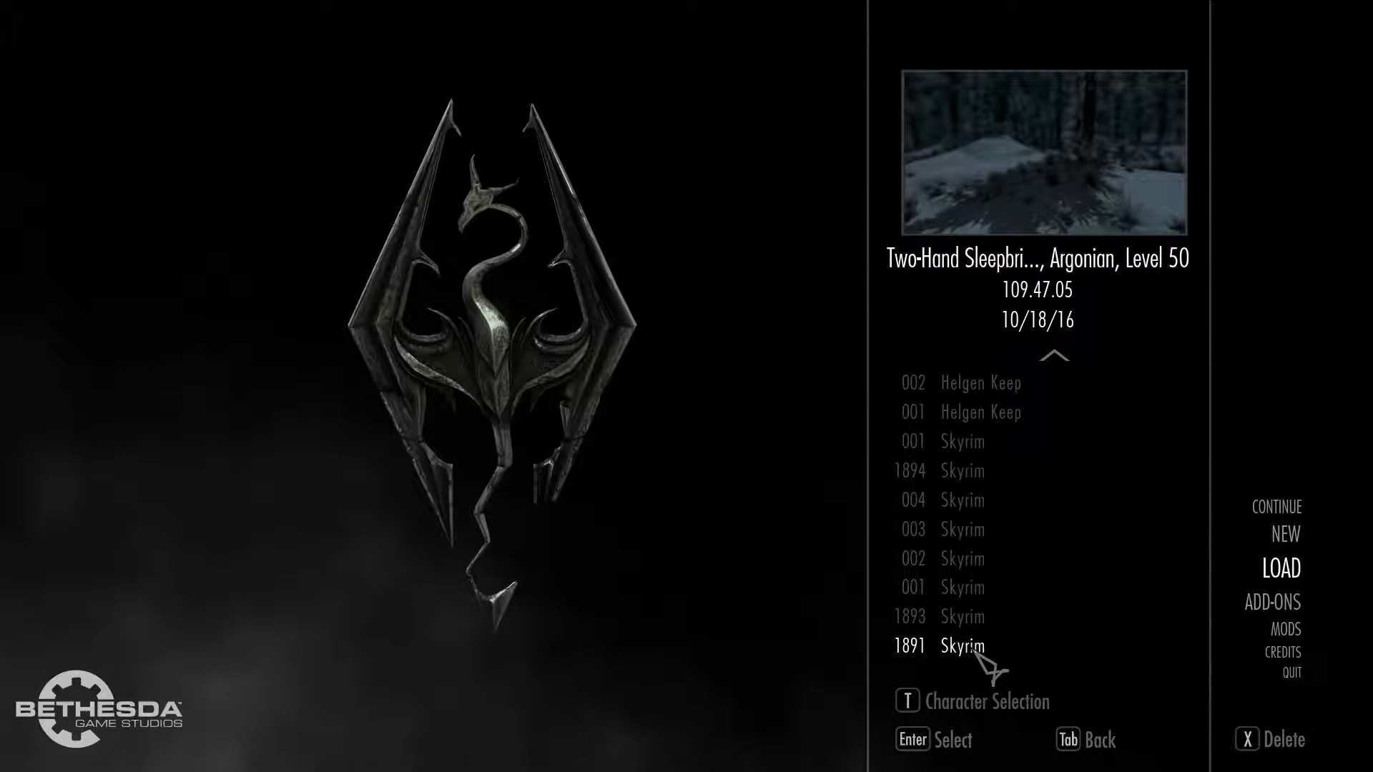
pyautogui.click(974, 649)
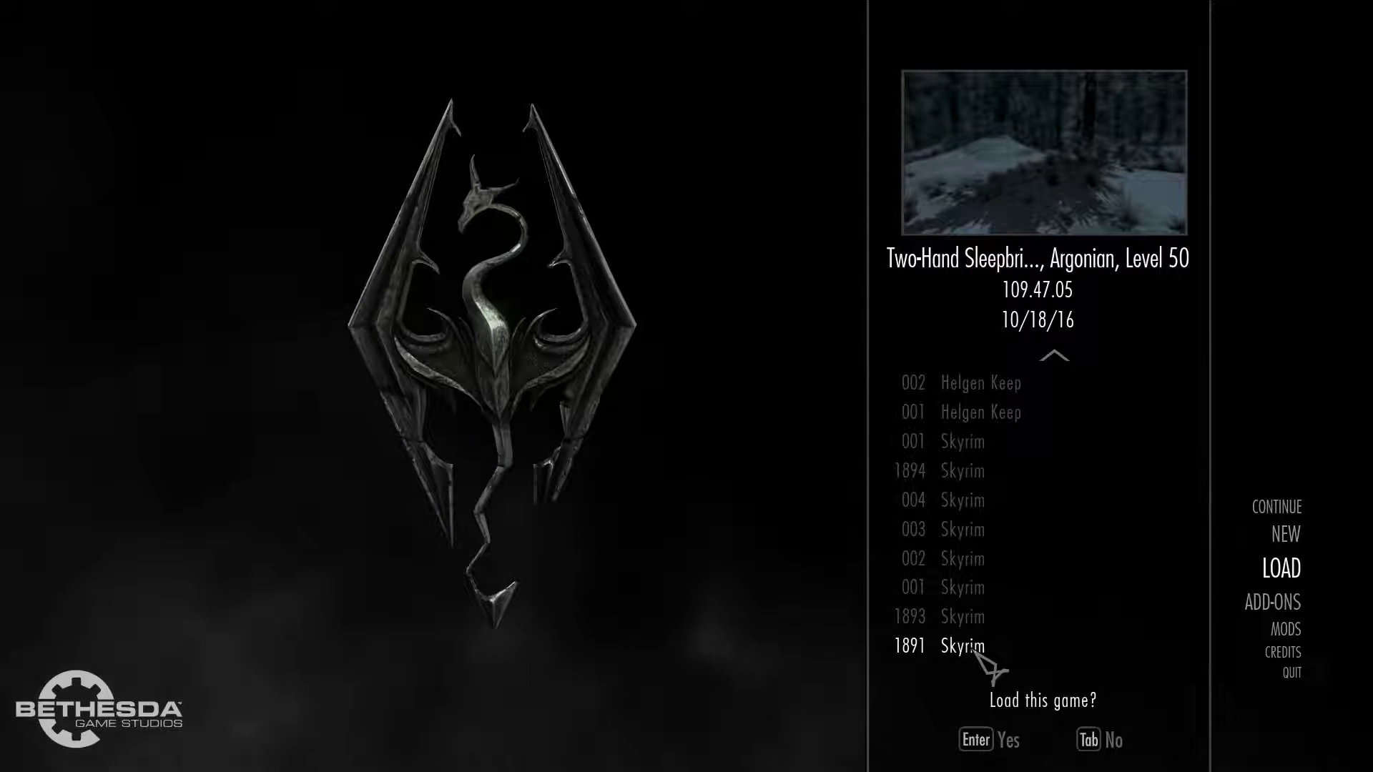
pyautogui.click(1111, 740)
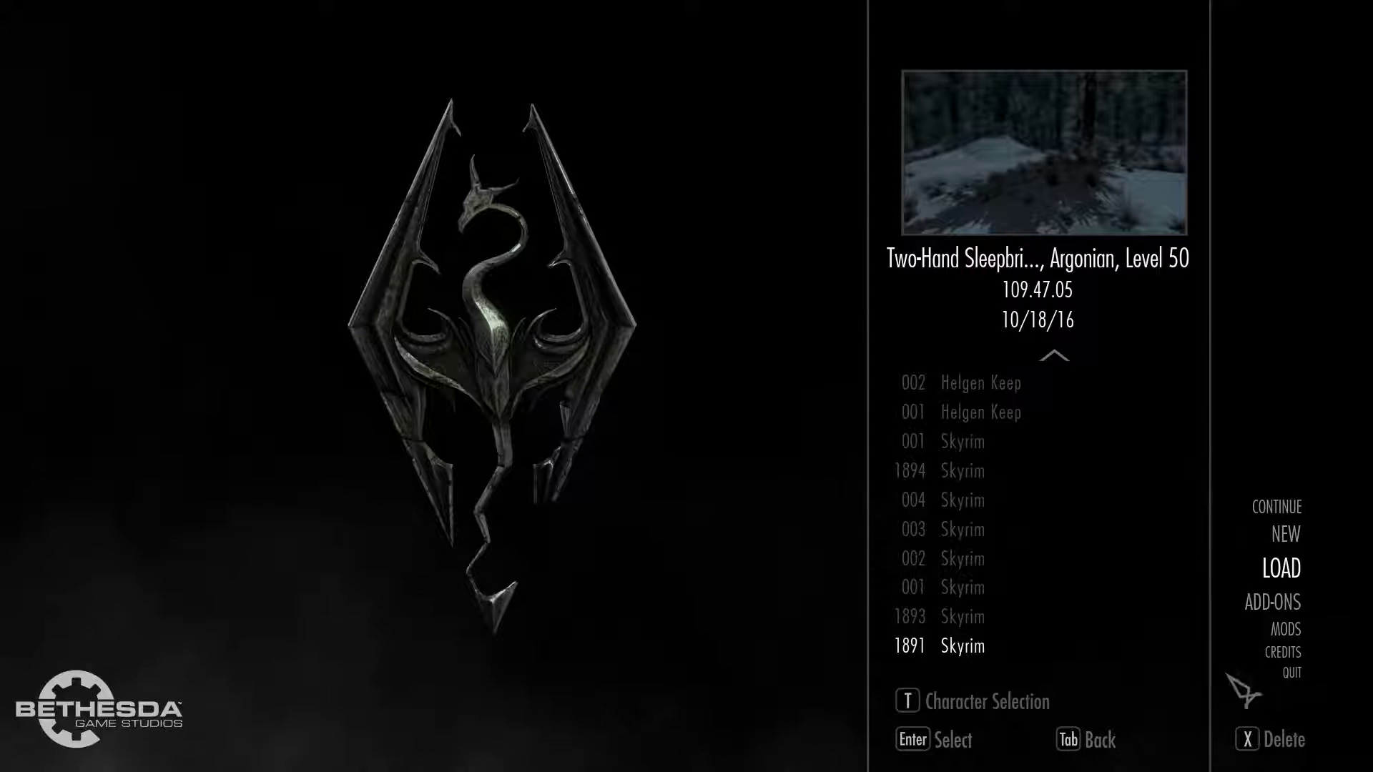
pyautogui.click(1116, 741)
# - View the Morous character's saves, then return to the all-saves list near 1891
pyautogui.click(1284, 570)
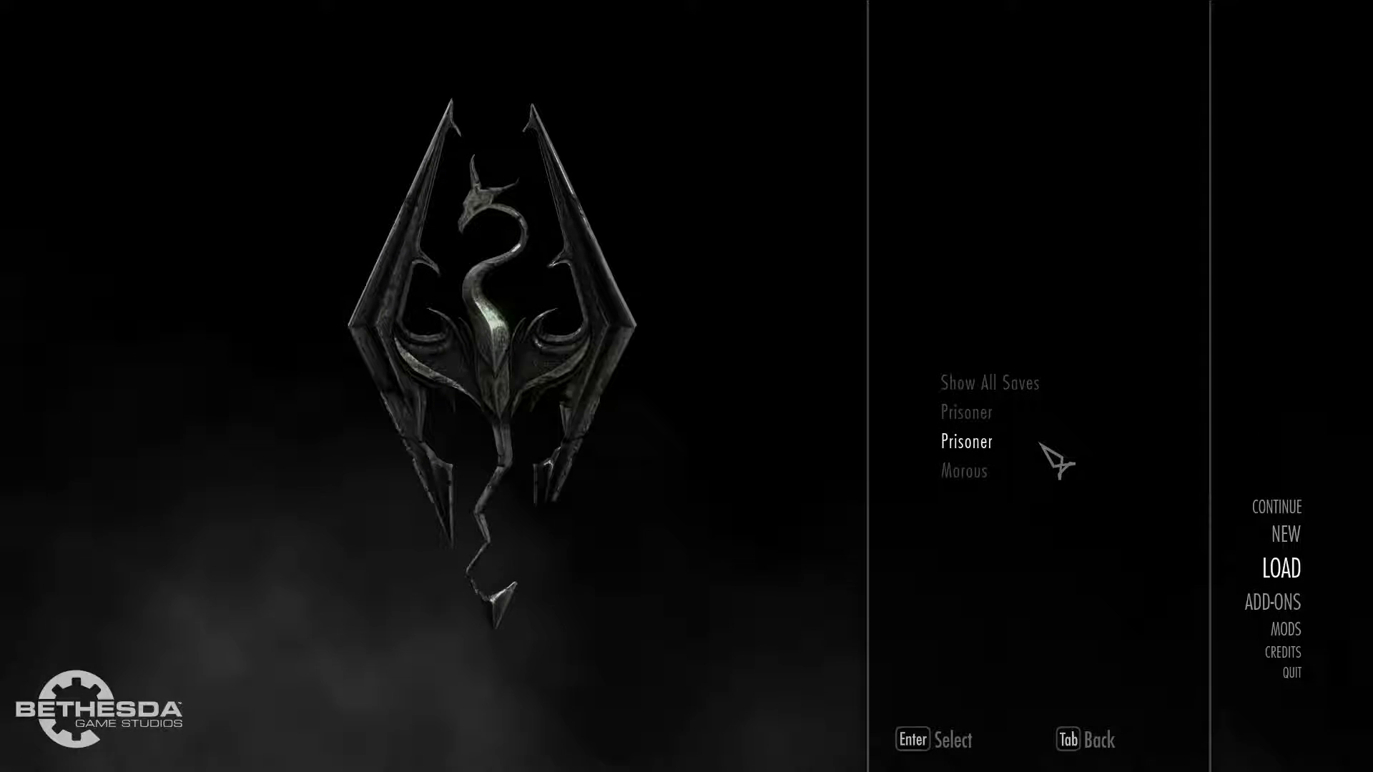
pyautogui.click(994, 479)
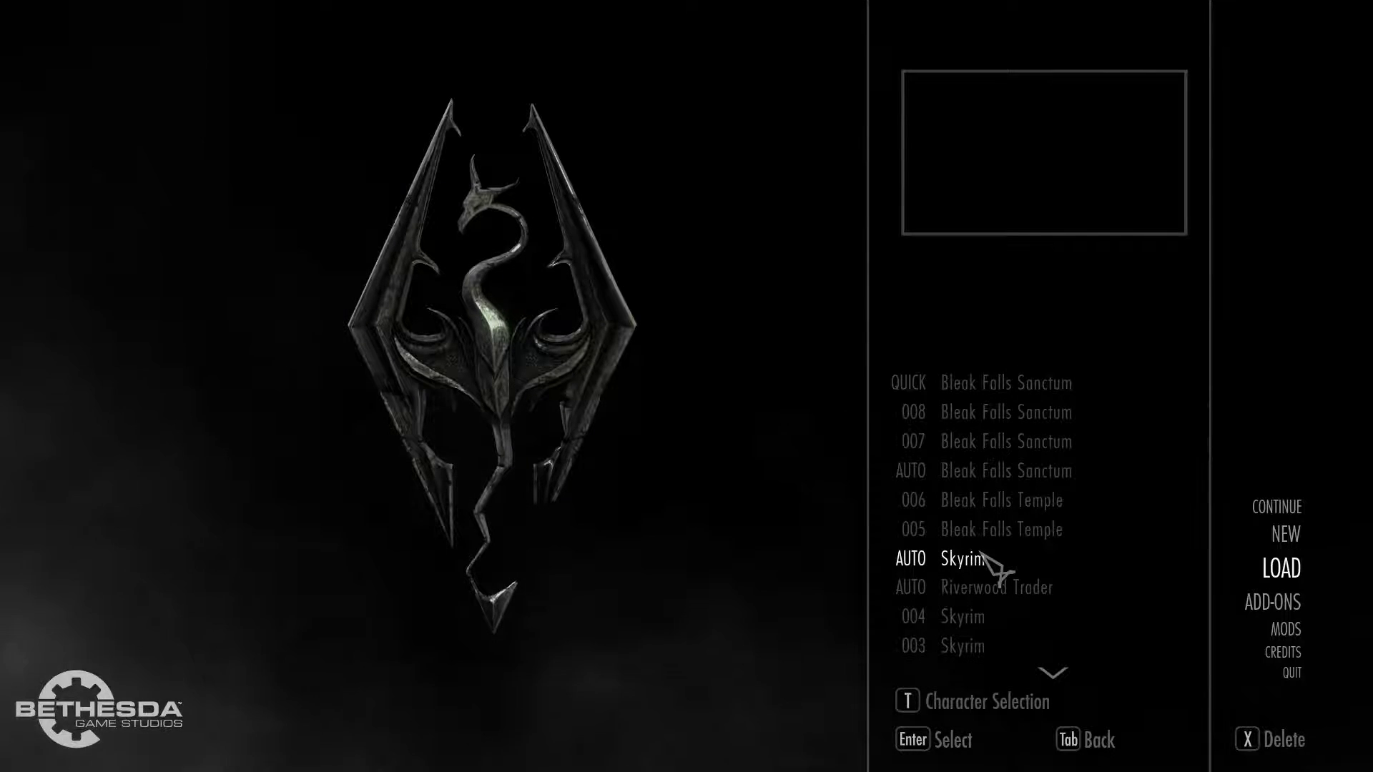
pyautogui.click(1101, 741)
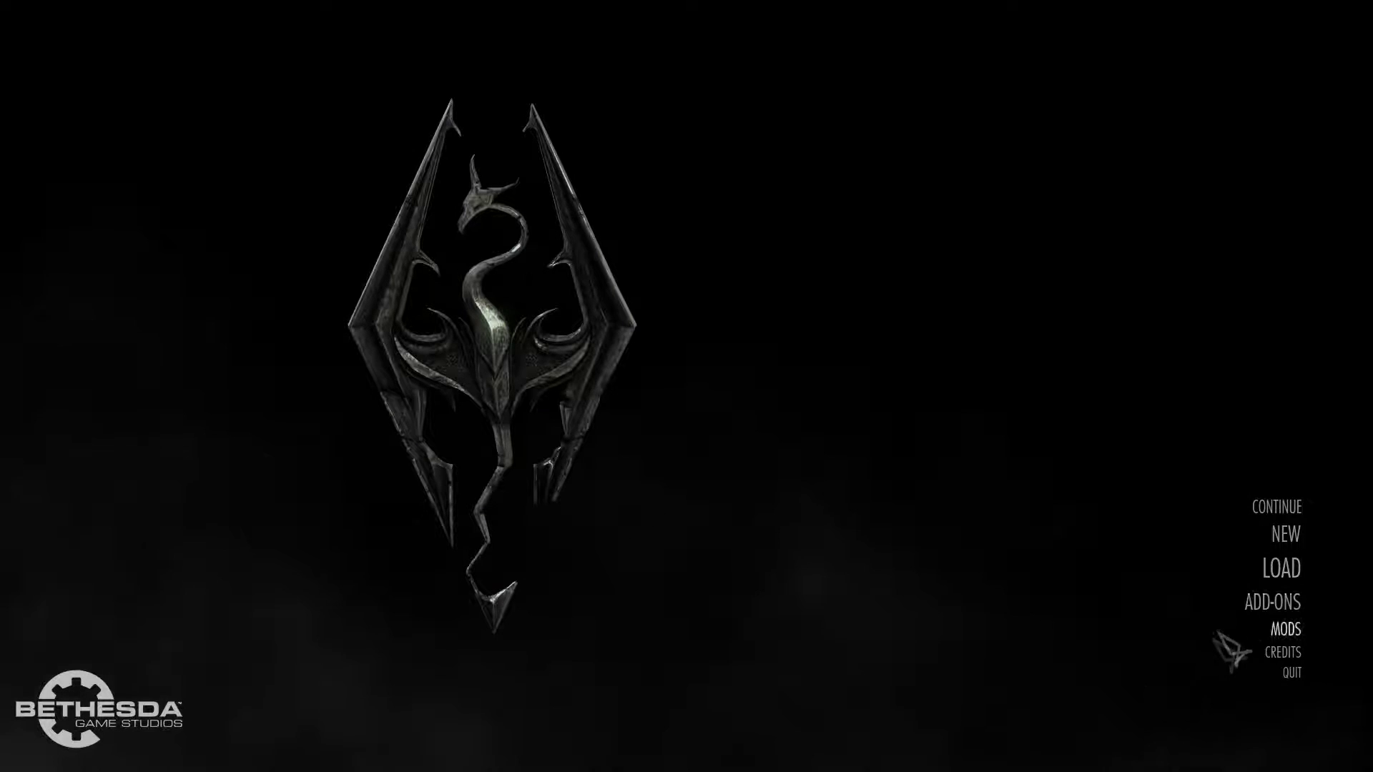
pyautogui.click(1284, 569)
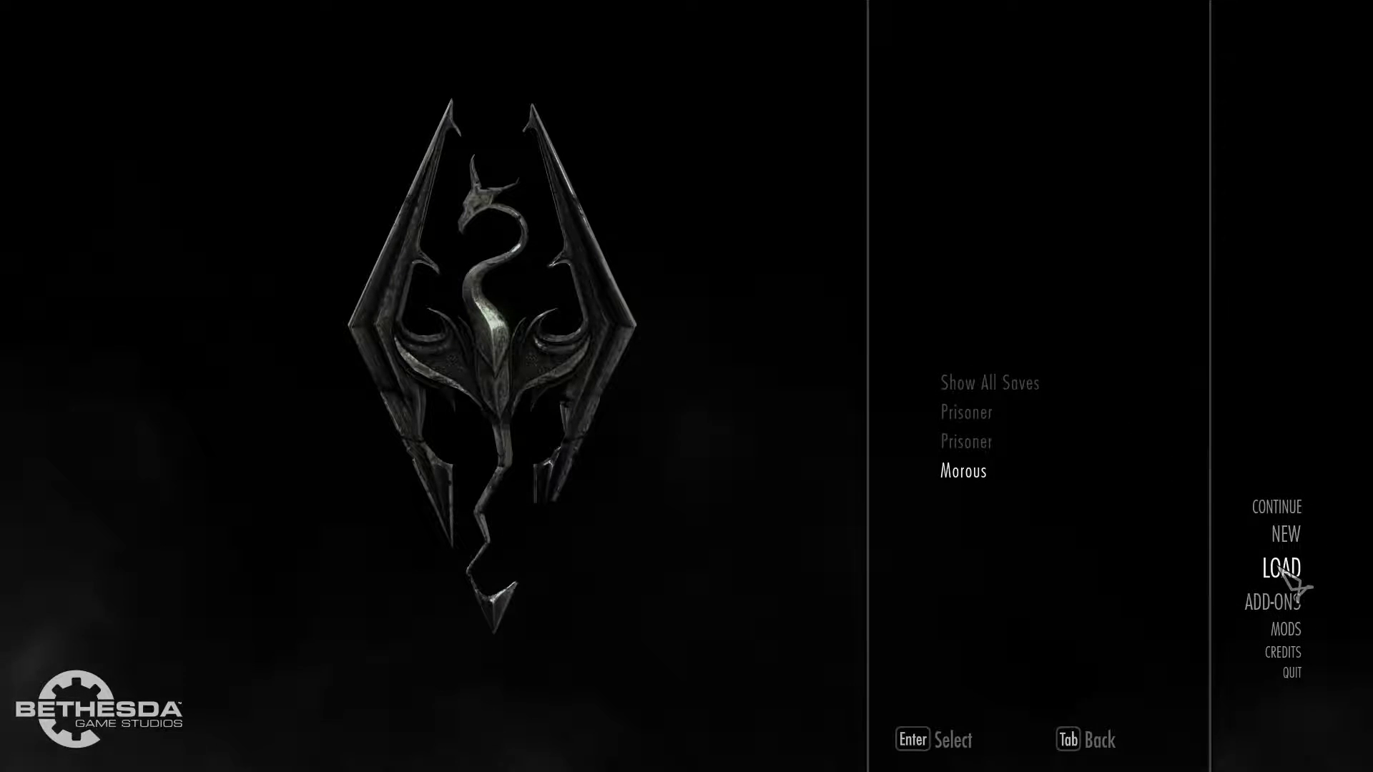
pyautogui.click(1040, 395)
pyautogui.scroll(-20, 1030, 514)
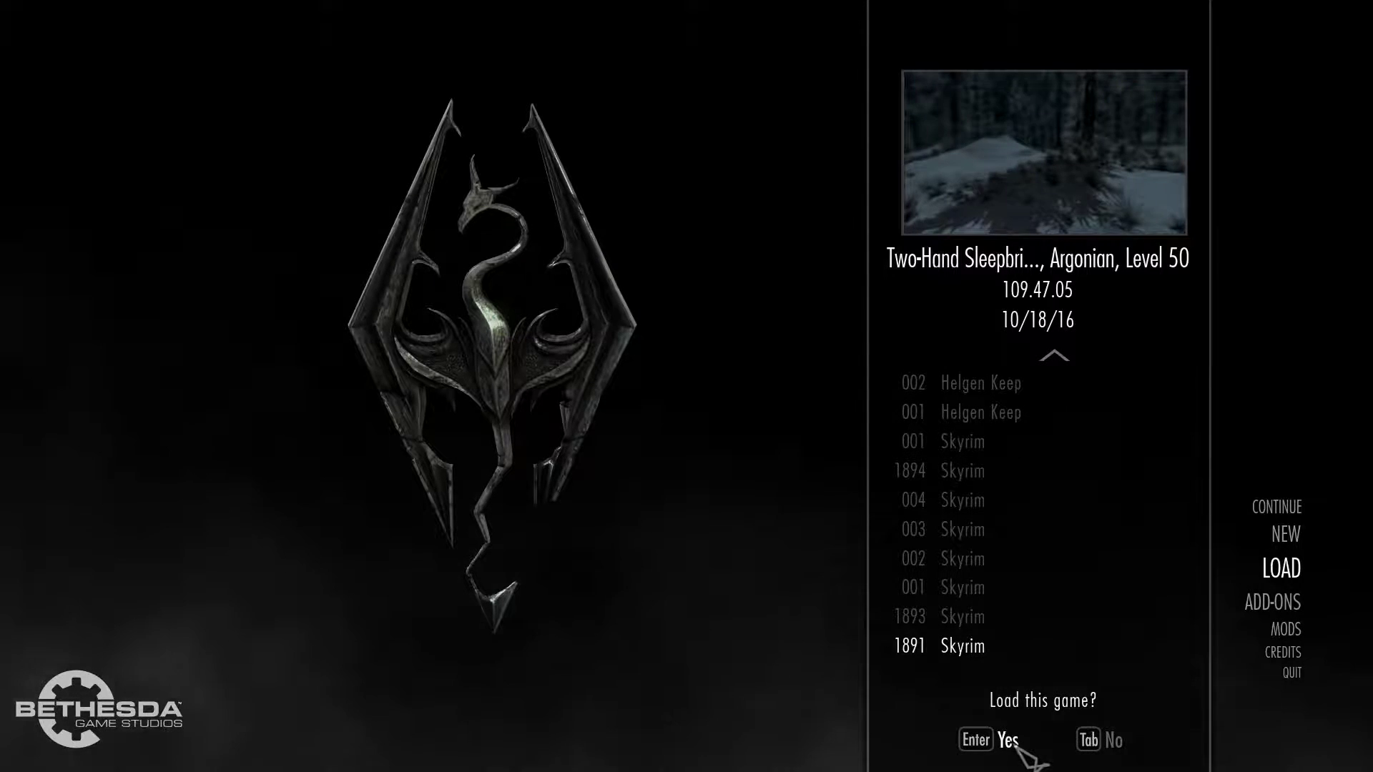
# - Load save 1891, continuing past the missing texture-pack content warning
pyautogui.click(1014, 742)
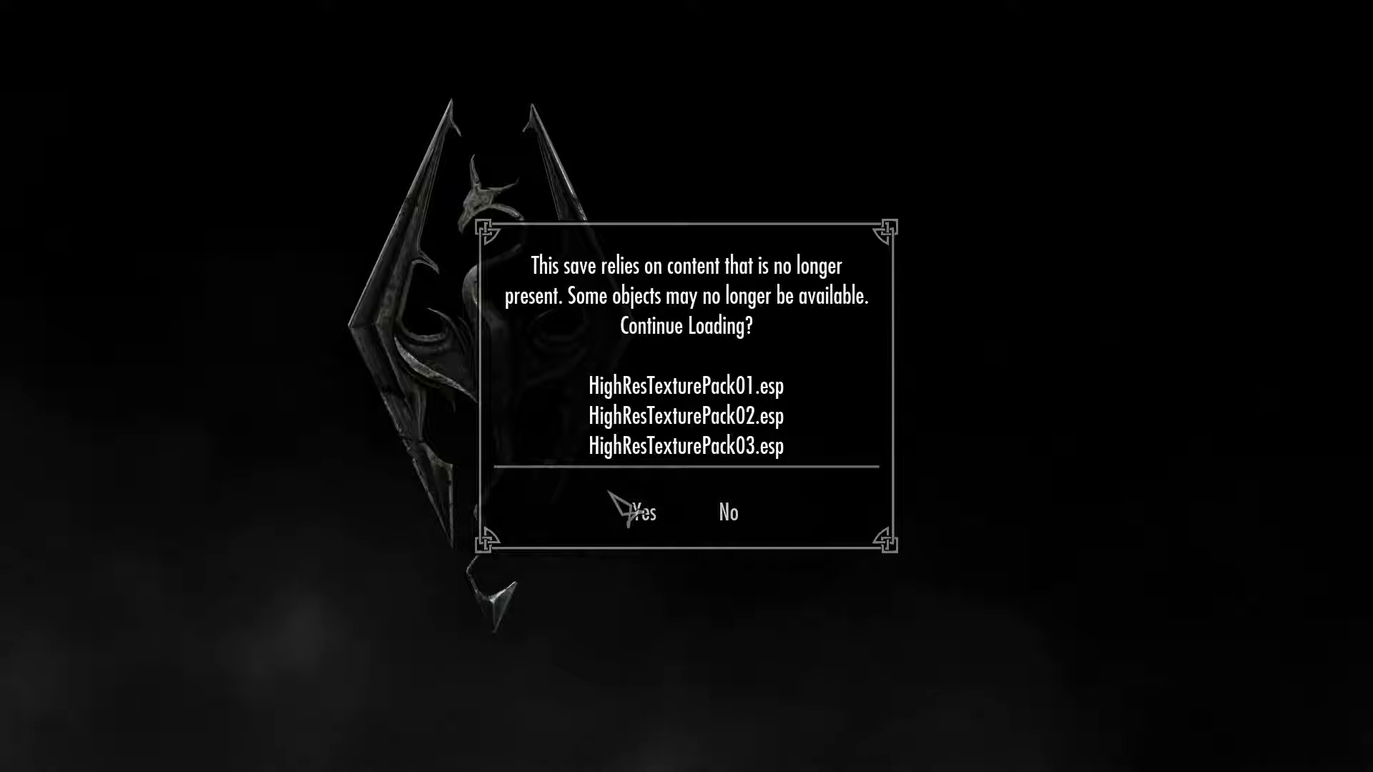
pyautogui.click(661, 512)
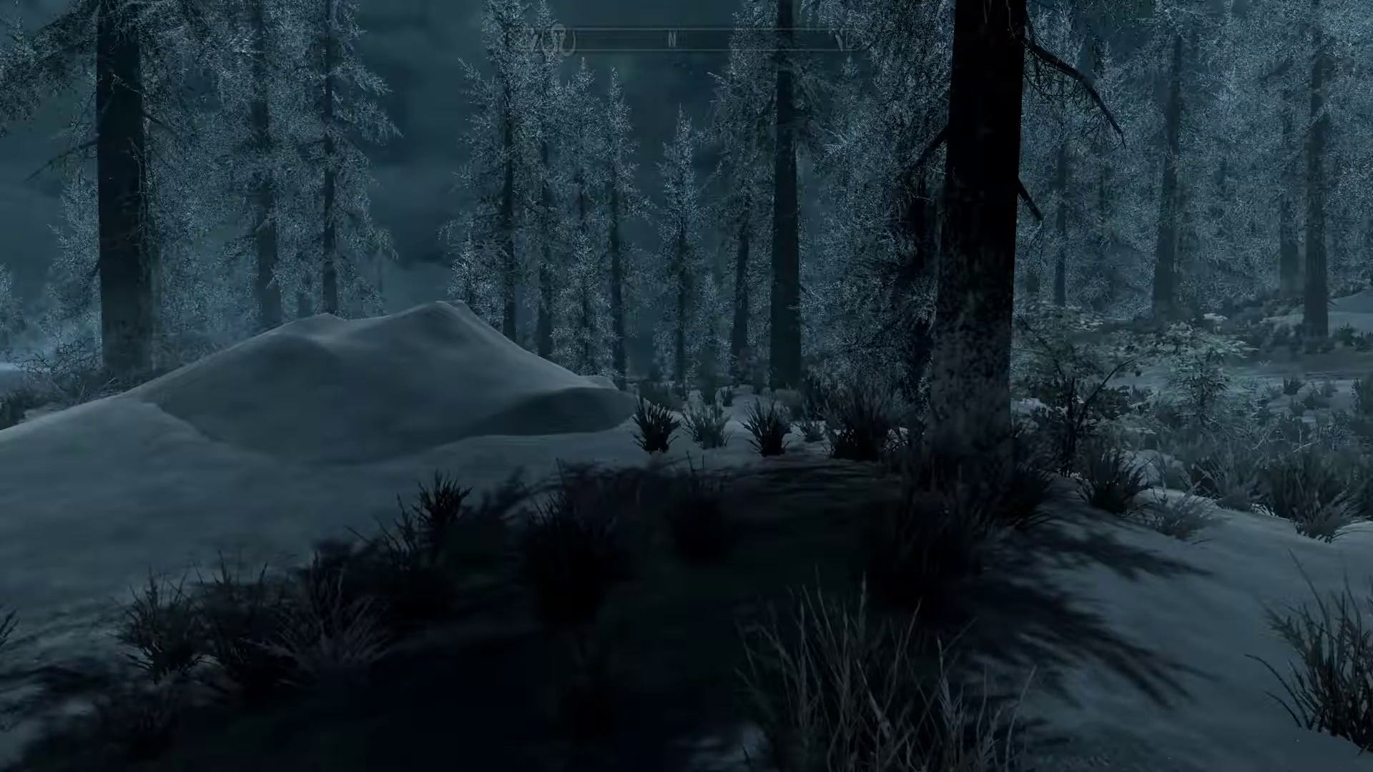
# - Write a new save of the loaded game from the journal's System menu
pyautogui.press('j')
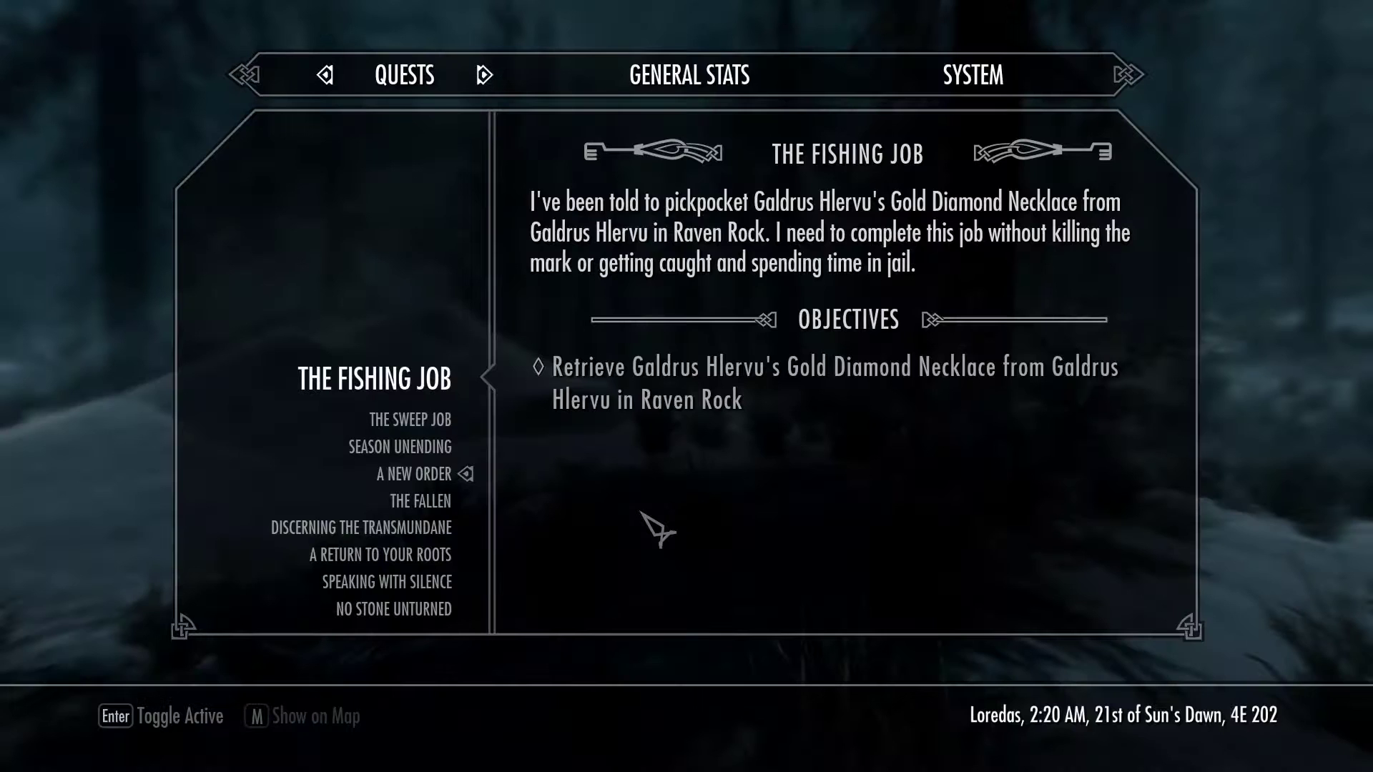
pyautogui.click(973, 74)
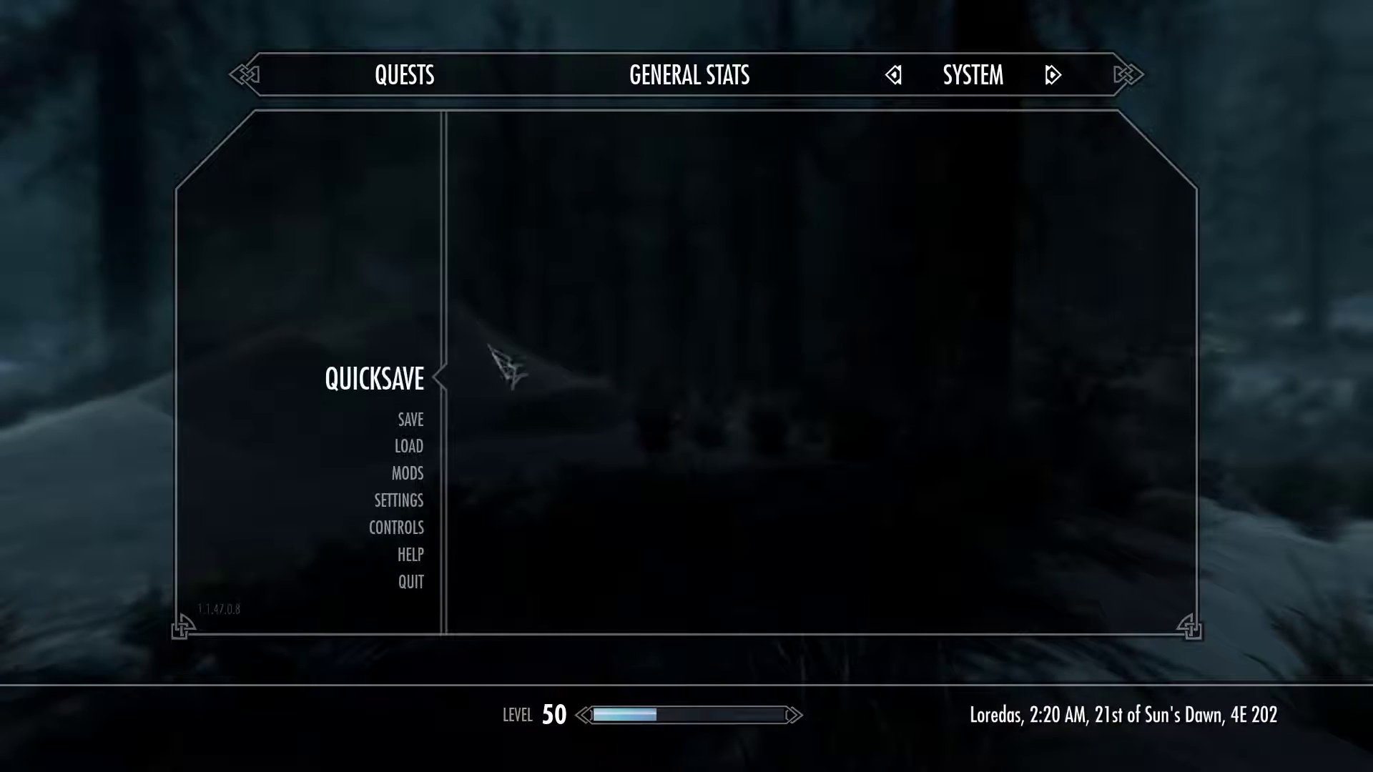
pyautogui.click(419, 422)
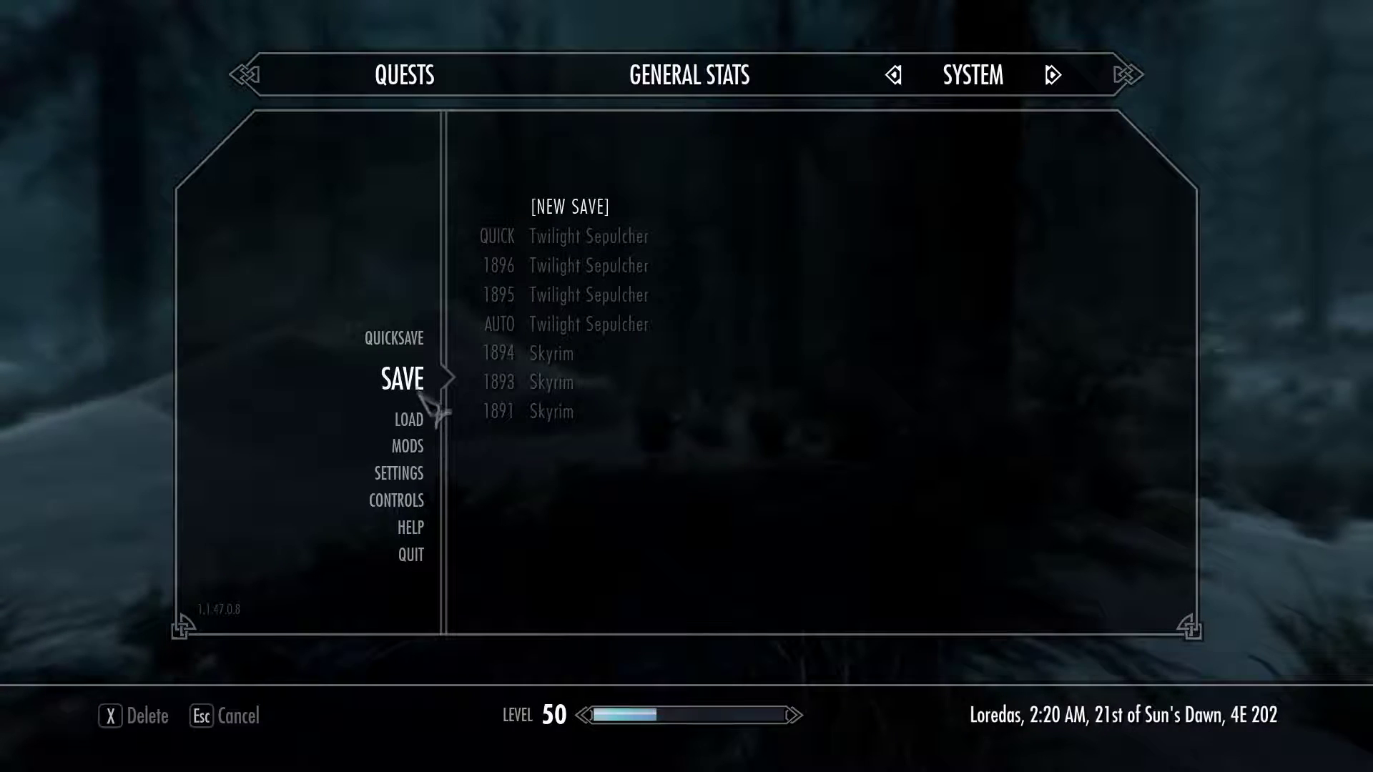
pyautogui.click(562, 208)
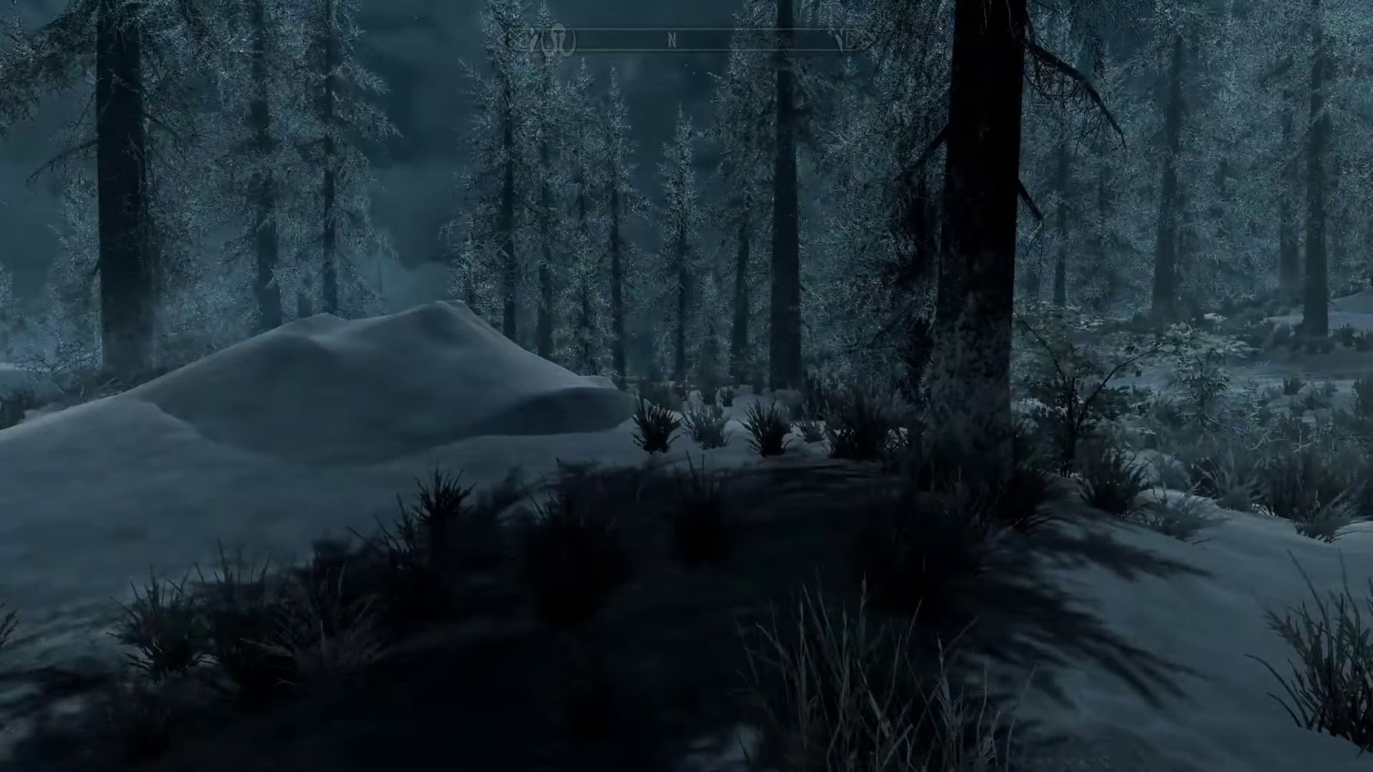
# - Quit the loaded game to the main menu
pyautogui.press('Escape')
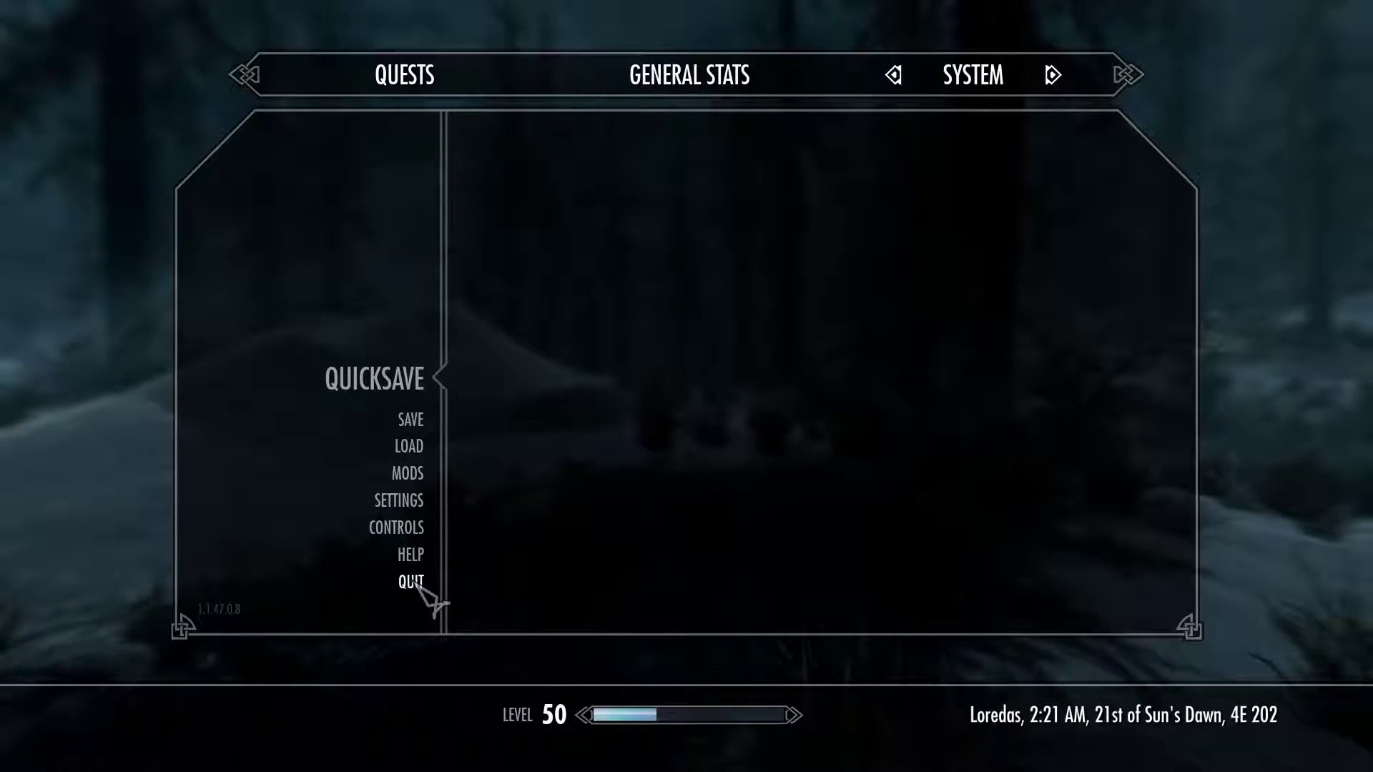
pyautogui.click(399, 503)
pyautogui.click(400, 474)
pyautogui.click(407, 381)
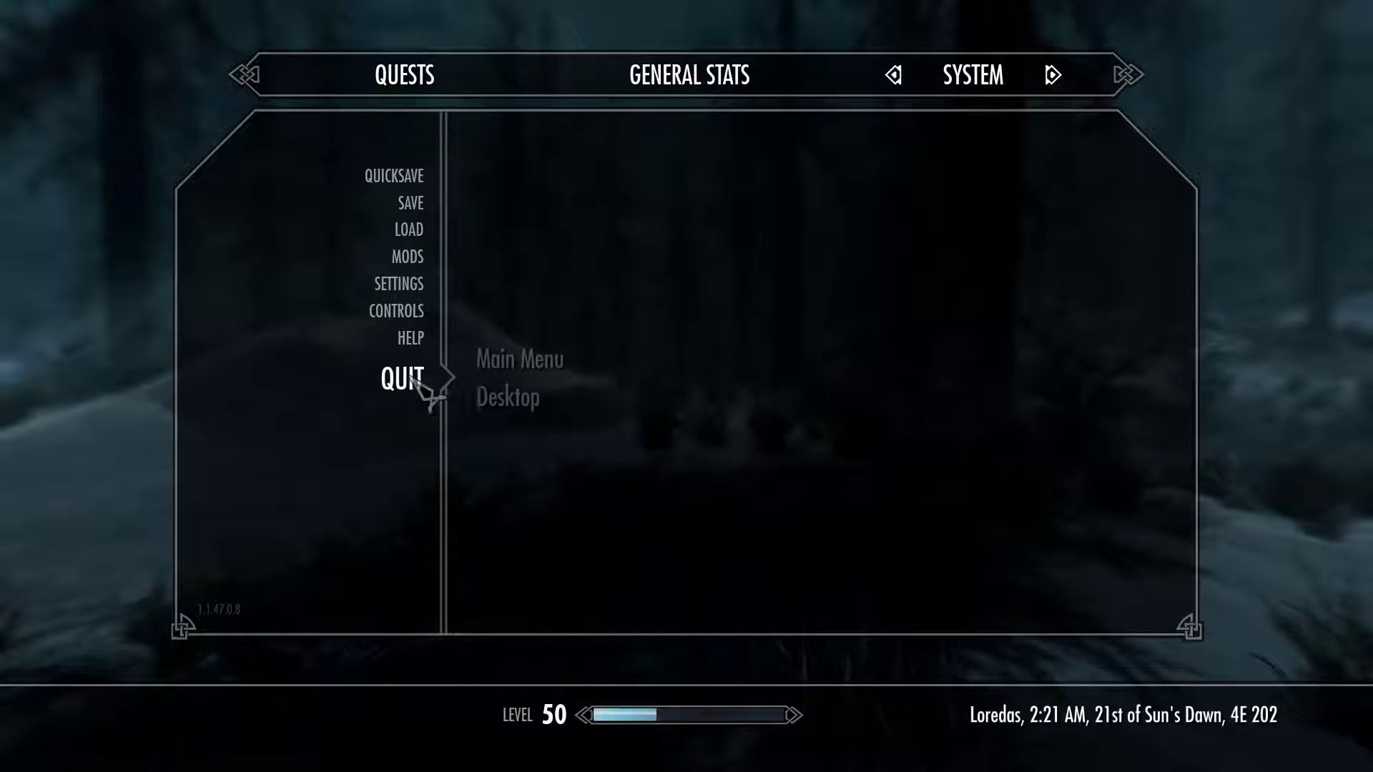
pyautogui.click(511, 364)
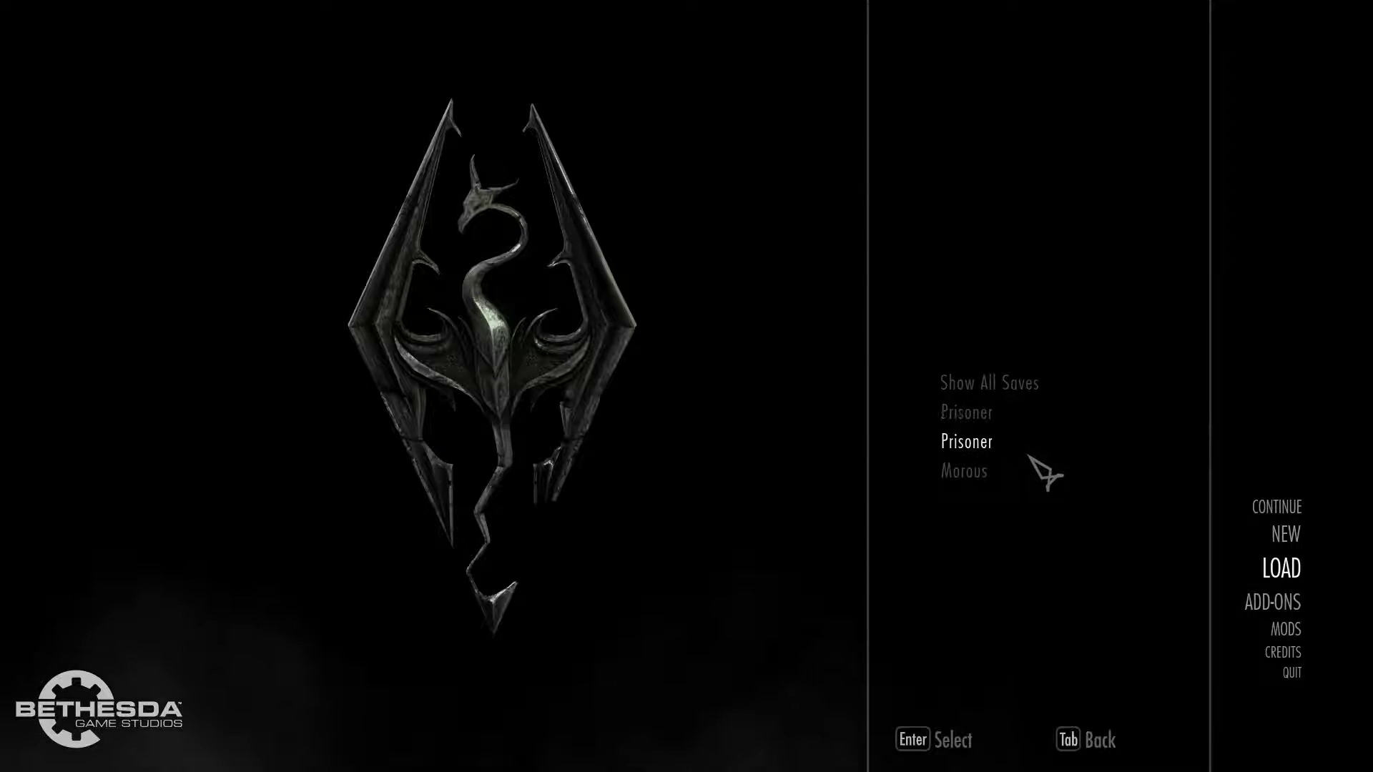
# - Show saves from every character, with 1897 Skyrim for the Level 50 Argonian listed first
pyautogui.click(1030, 384)
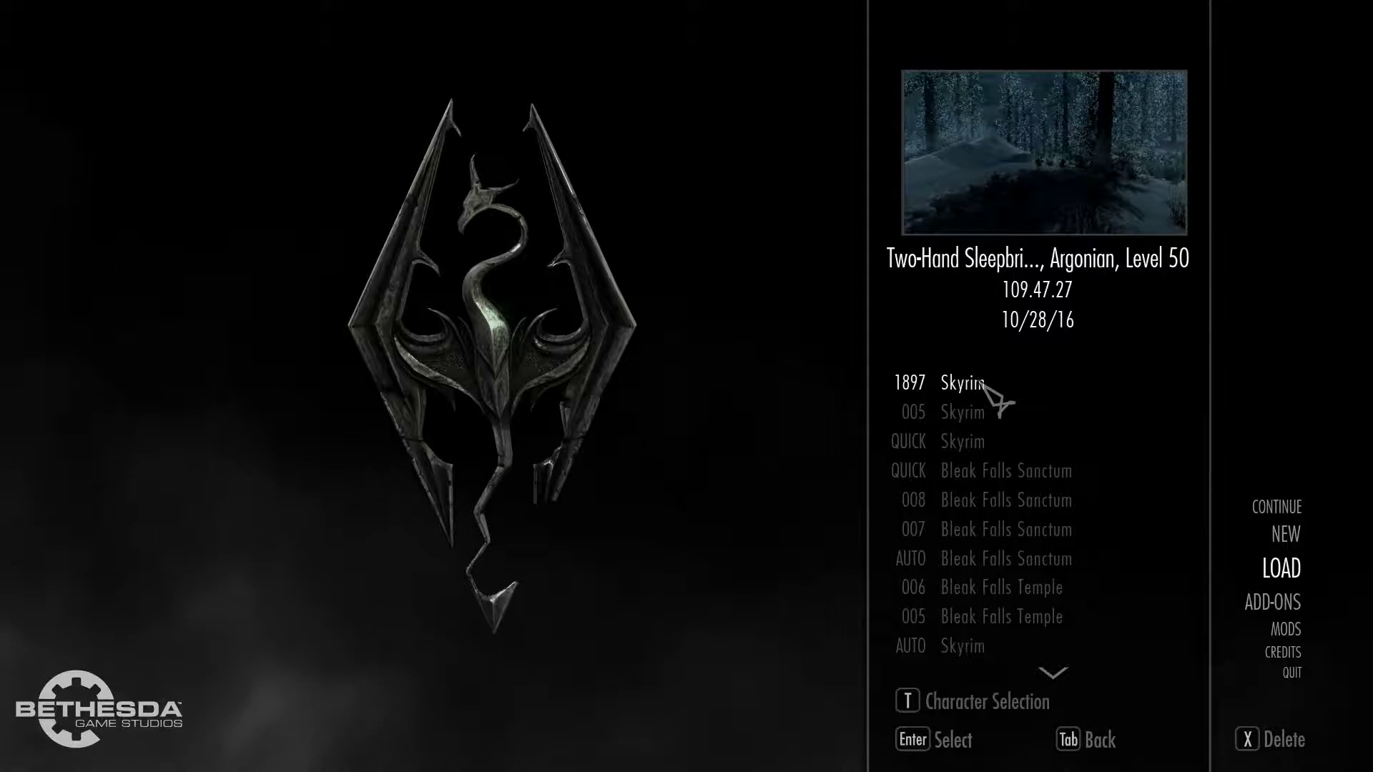